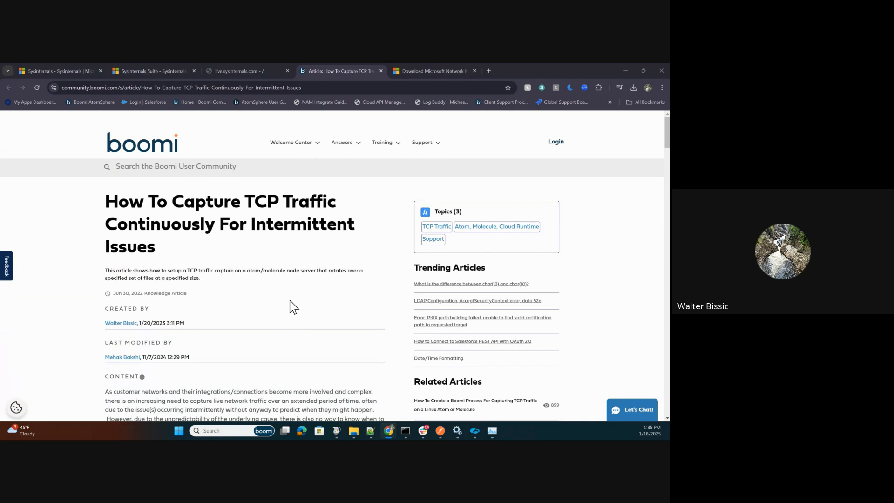
Read through the article on continuous TCP traffic capture, covering the tshark, tcpdump and netsh command sections
{"action": "scroll", "coordinate": [292, 307], "scroll_direction": "down", "scroll_amount": 8}
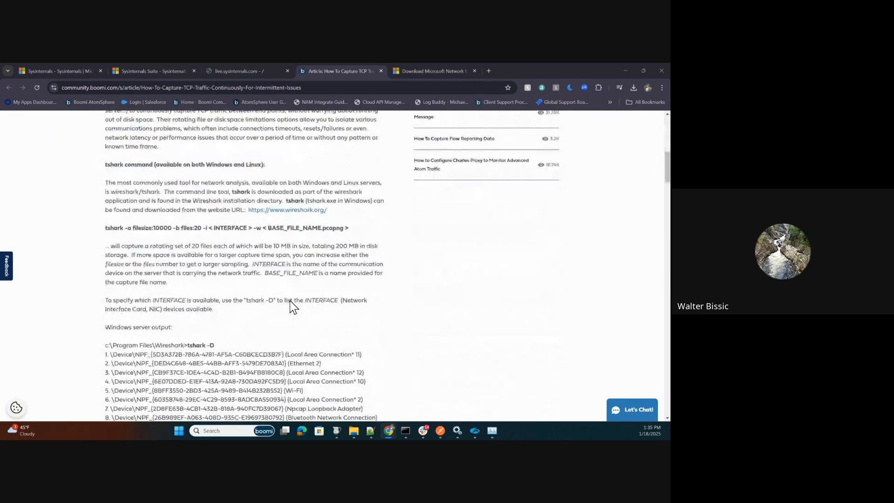
{"action": "scroll", "coordinate": [293, 301], "scroll_direction": "up", "scroll_amount": 5}
{"action": "scroll", "coordinate": [293, 299], "scroll_direction": "up", "scroll_amount": 1}
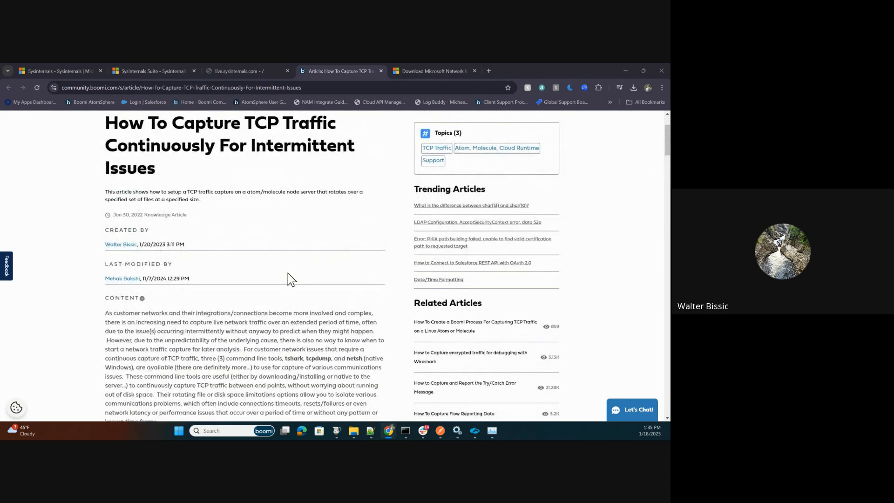
{"action": "scroll", "coordinate": [291, 269], "scroll_direction": "down", "scroll_amount": 13}
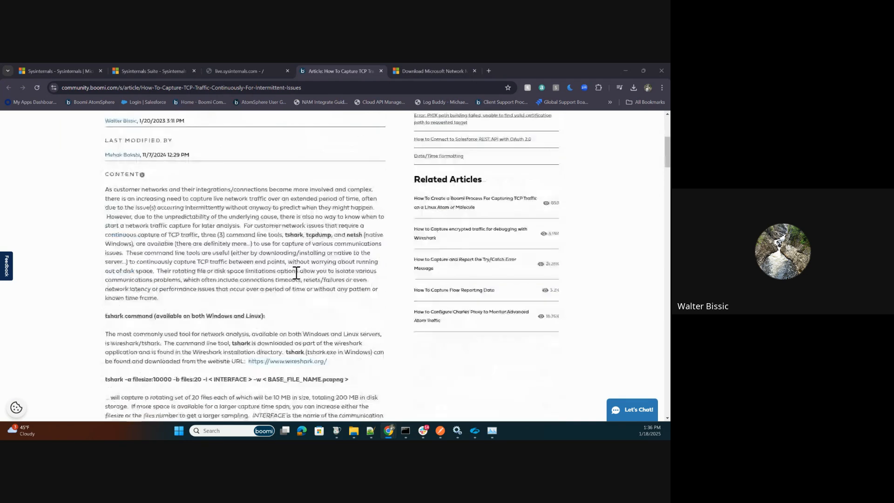
{"action": "scroll", "coordinate": [289, 258], "scroll_direction": "down", "scroll_amount": 8}
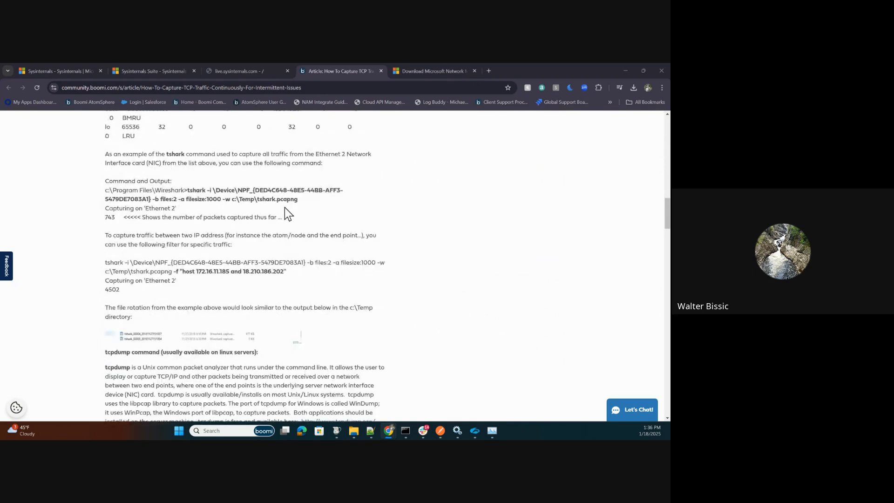
{"action": "scroll", "coordinate": [289, 219], "scroll_direction": "down", "scroll_amount": 10}
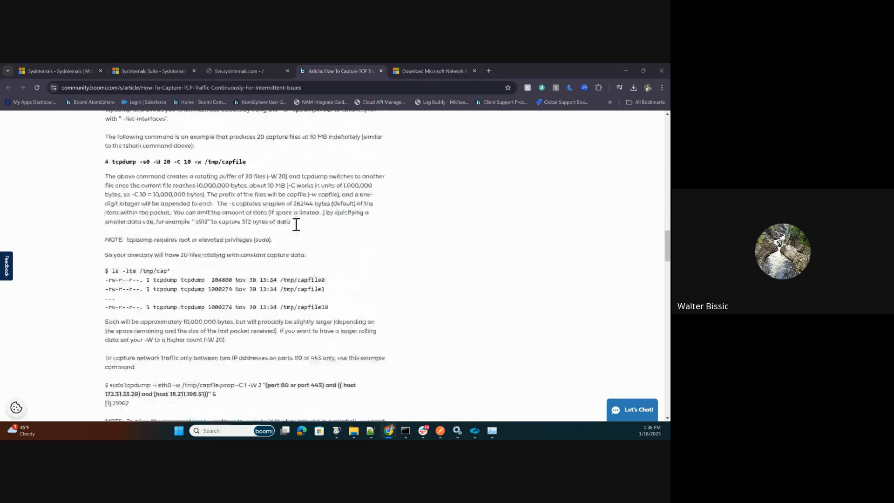
{"action": "scroll", "coordinate": [293, 221], "scroll_direction": "down", "scroll_amount": 5}
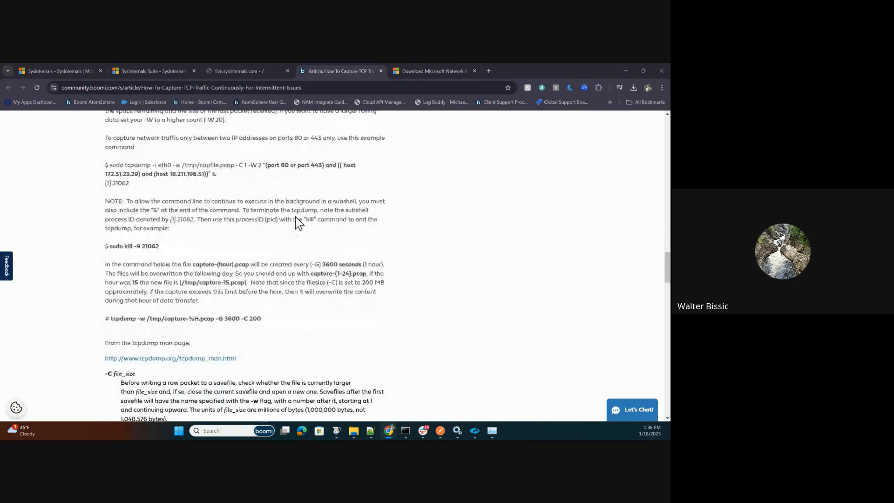
{"action": "scroll", "coordinate": [298, 219], "scroll_direction": "down", "scroll_amount": 7}
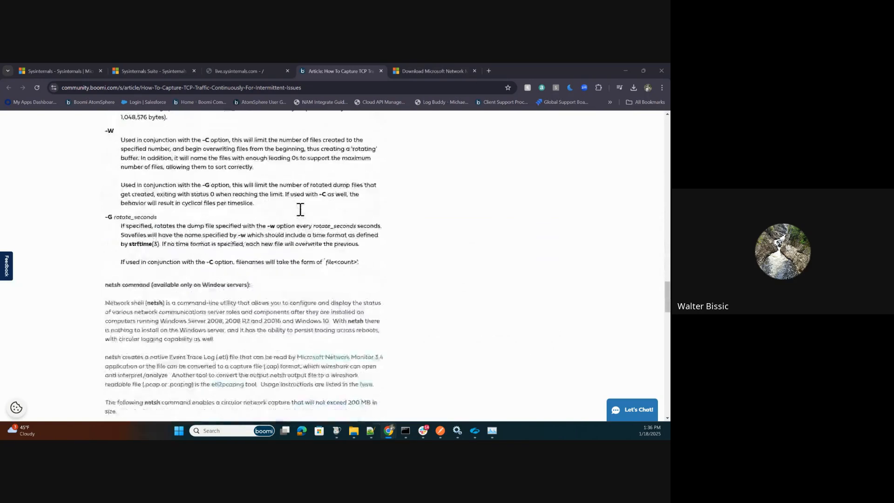
{"action": "scroll", "coordinate": [299, 207], "scroll_direction": "down", "scroll_amount": 3}
{"action": "scroll", "coordinate": [303, 214], "scroll_direction": "up", "scroll_amount": 2}
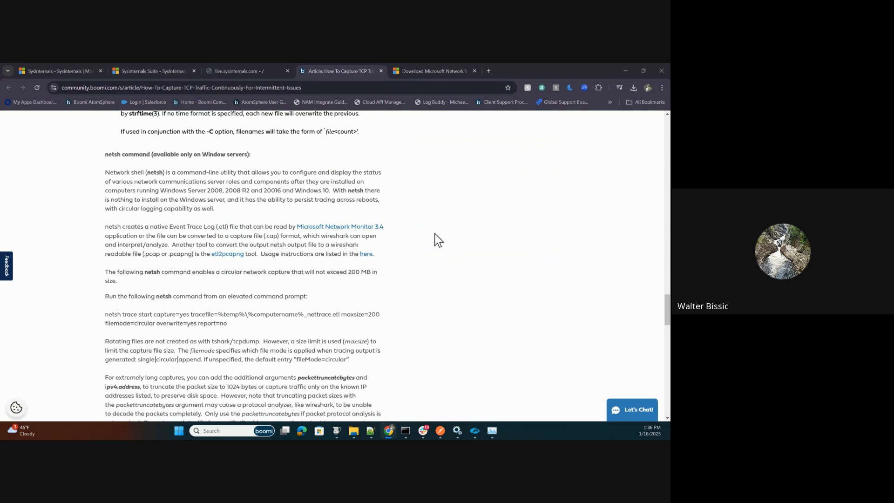
Examine the Microsoft Network Monitor 3.4 (archive) download page, including its language choice, download option and install instructions
{"action": "left_click", "coordinate": [441, 72]}
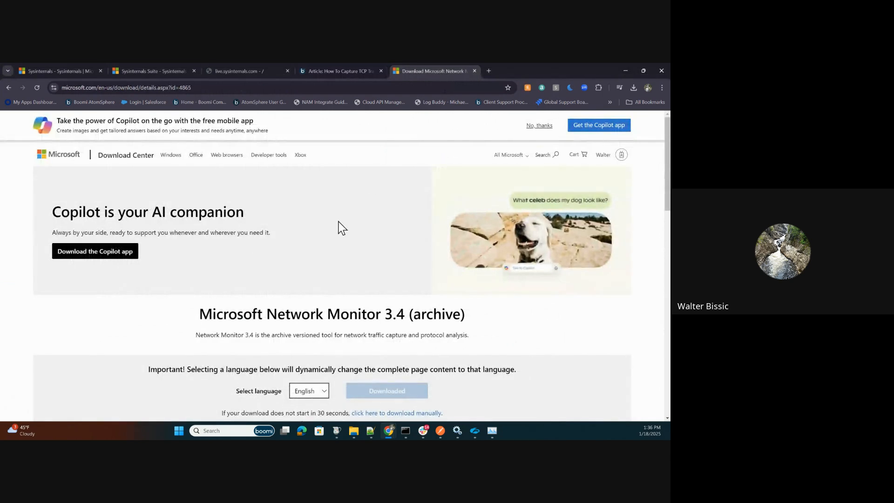
{"action": "scroll", "coordinate": [343, 217], "scroll_direction": "down", "scroll_amount": 3}
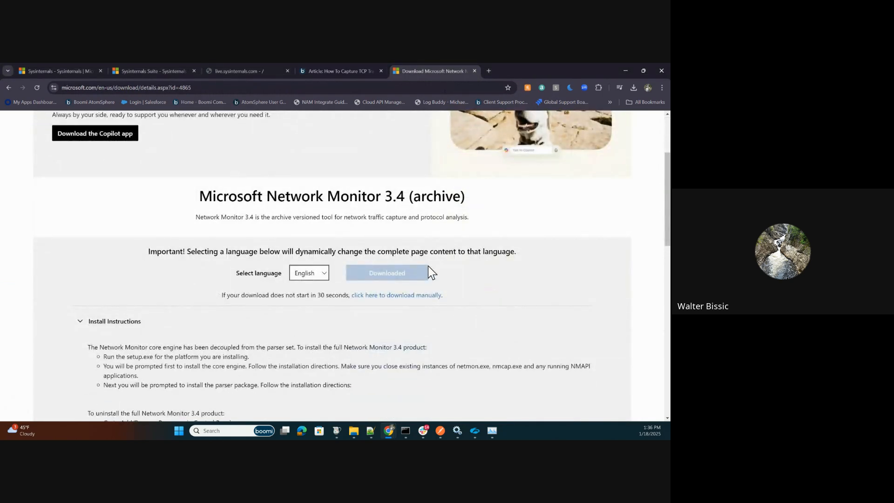
{"action": "scroll", "coordinate": [429, 267], "scroll_direction": "up", "scroll_amount": 3}
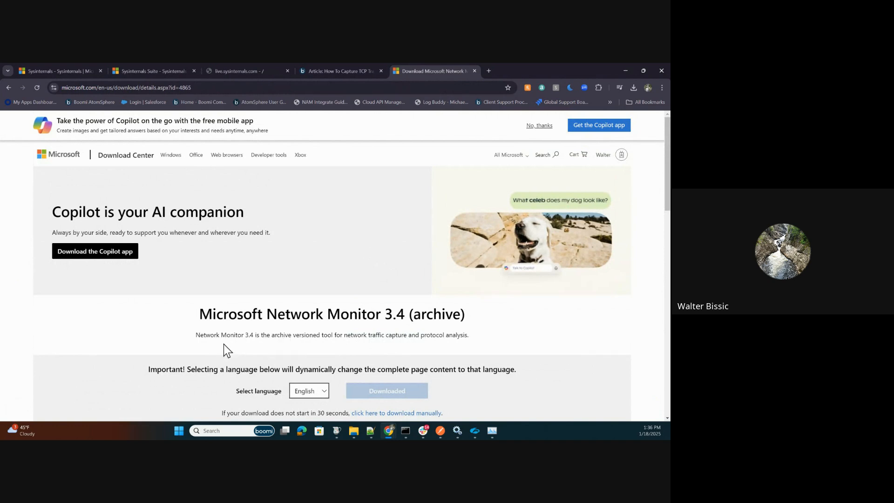
{"action": "scroll", "coordinate": [224, 344], "scroll_direction": "down", "scroll_amount": 2}
{"action": "scroll", "coordinate": [226, 345], "scroll_direction": "up", "scroll_amount": 2}
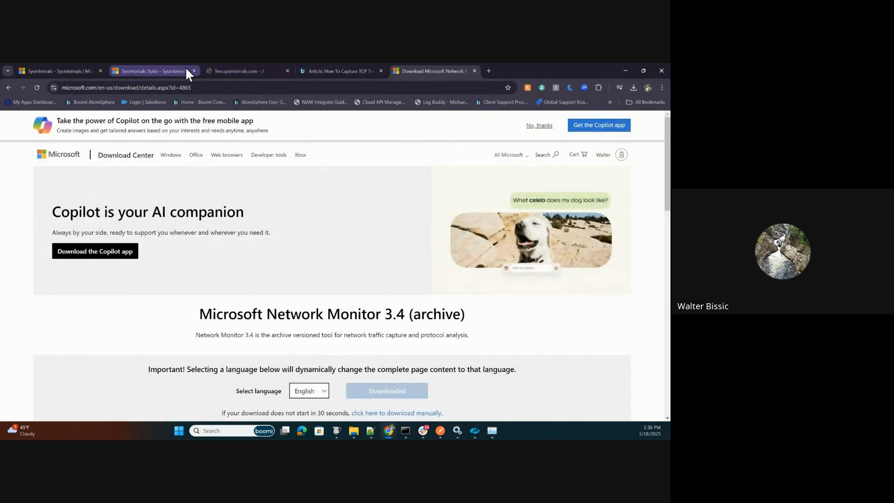
Look over the Sysinternals home page down to its What's New section and the Sysinternals Suite download page
{"action": "left_click", "coordinate": [72, 72]}
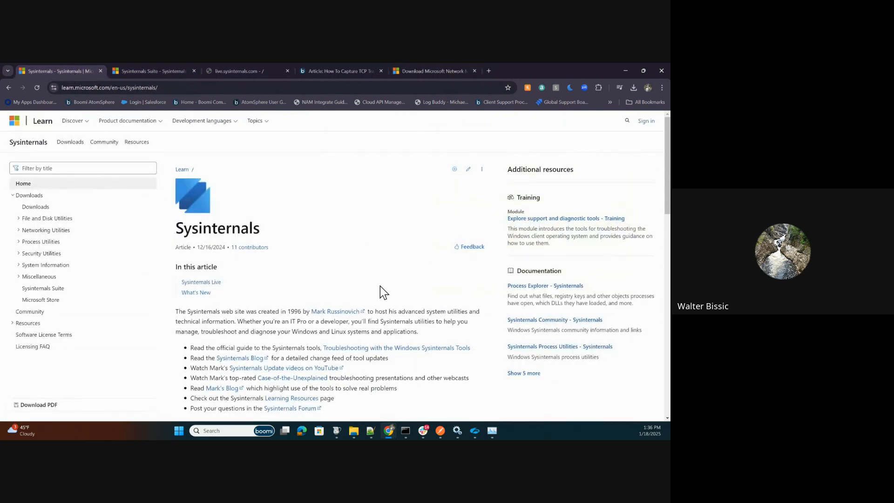
{"action": "scroll", "coordinate": [380, 286], "scroll_direction": "down", "scroll_amount": 5}
{"action": "scroll", "coordinate": [384, 283], "scroll_direction": "down", "scroll_amount": 4}
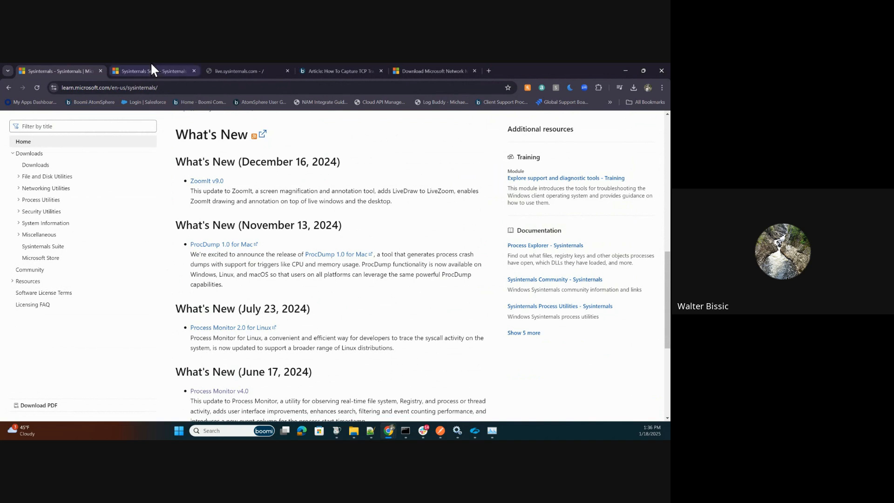
{"action": "left_click", "coordinate": [143, 71]}
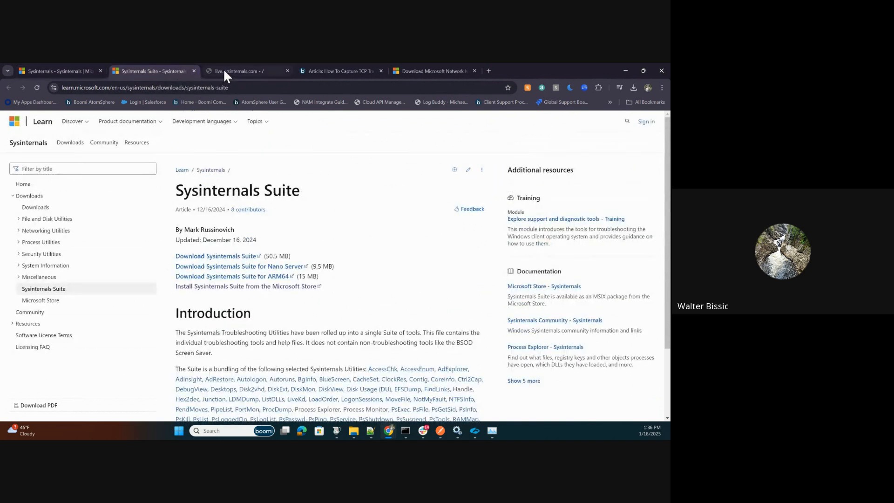
Look through the directory of individual utilities on live.sysinternals.com
{"action": "left_click", "coordinate": [251, 71]}
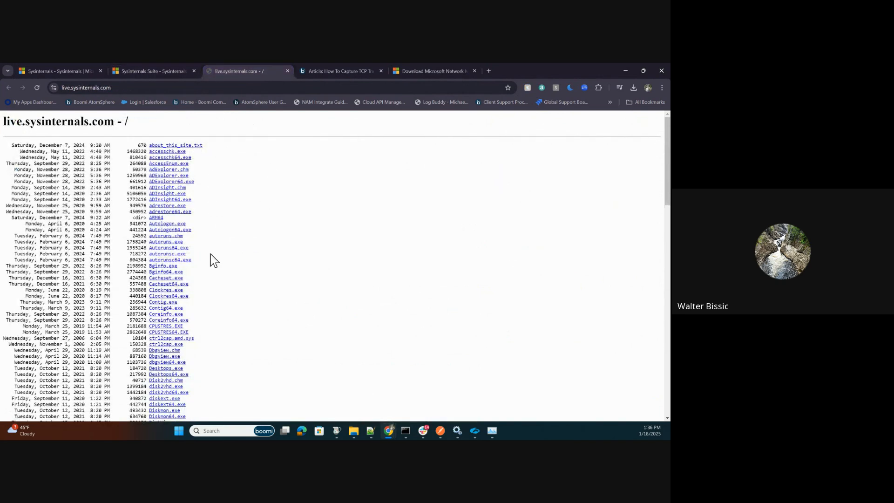
{"action": "scroll", "coordinate": [230, 358], "scroll_direction": "down", "scroll_amount": 15}
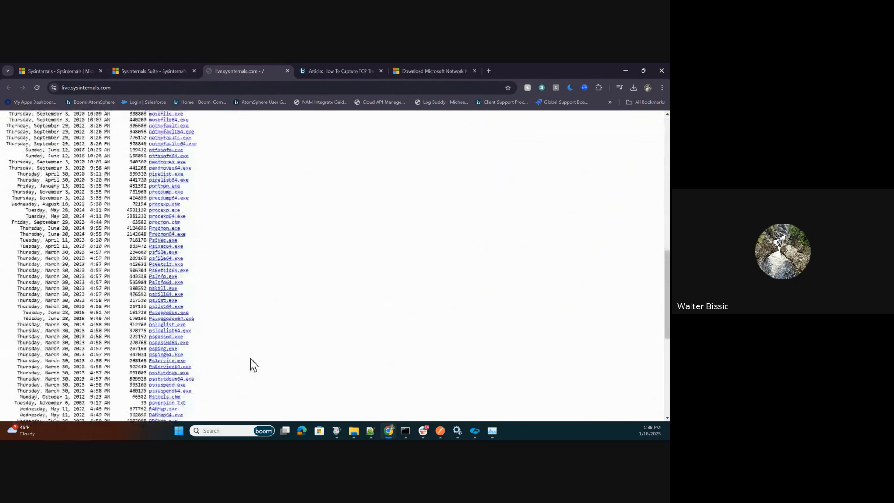
{"action": "scroll", "coordinate": [256, 364], "scroll_direction": "up", "scroll_amount": 15}
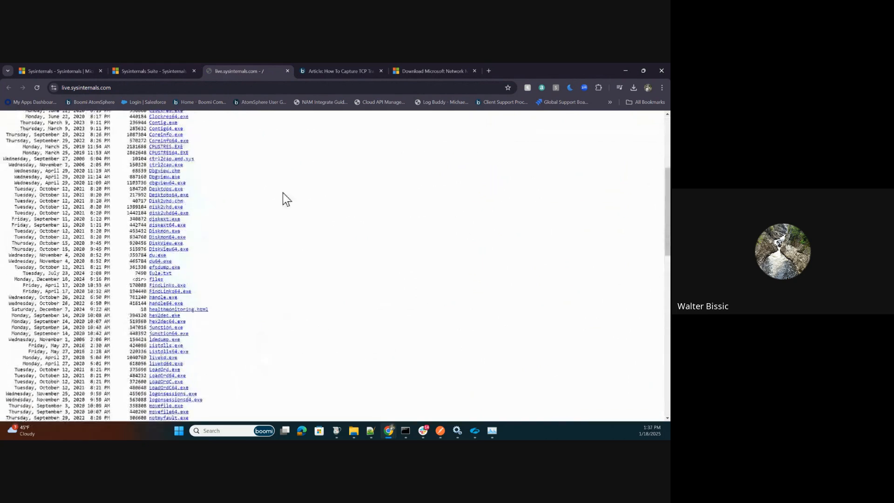
{"action": "scroll", "coordinate": [289, 163], "scroll_direction": "up", "scroll_amount": 3}
Revisit the TCP capture article and the Microsoft Network Monitor 3.4 download page
{"action": "left_click", "coordinate": [342, 69]}
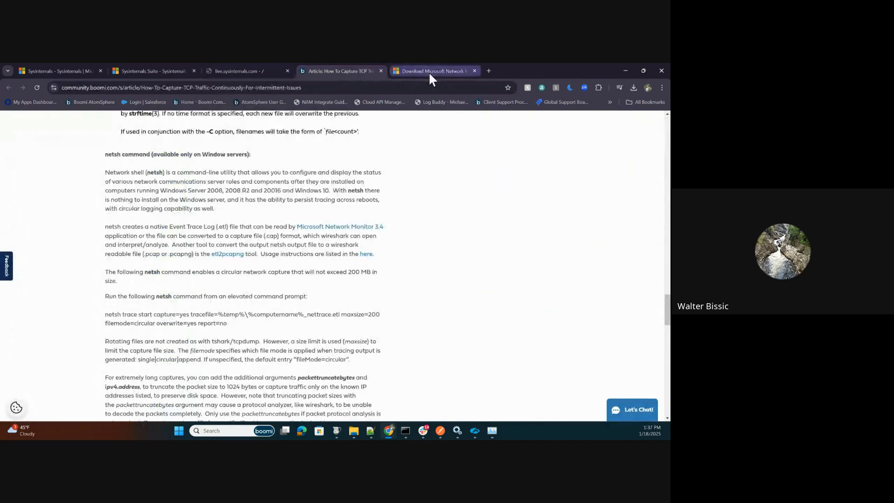
{"action": "scroll", "coordinate": [495, 197], "scroll_direction": "up", "scroll_amount": 5}
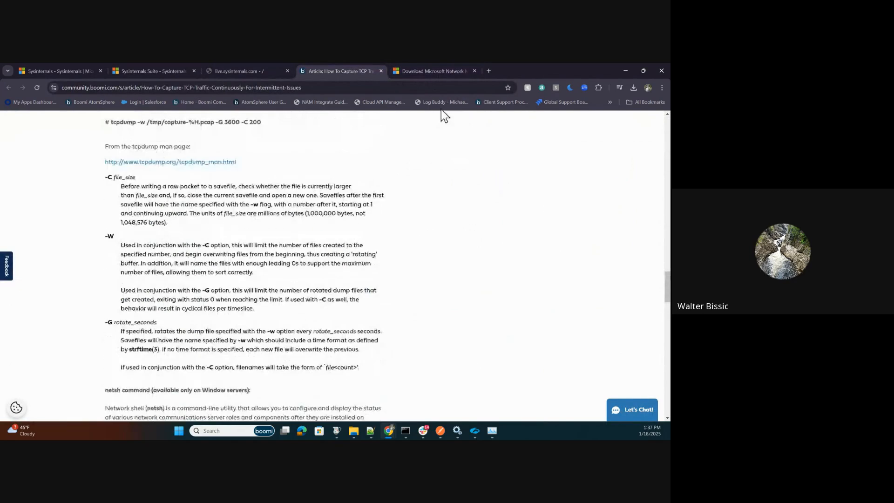
{"action": "left_click", "coordinate": [440, 71]}
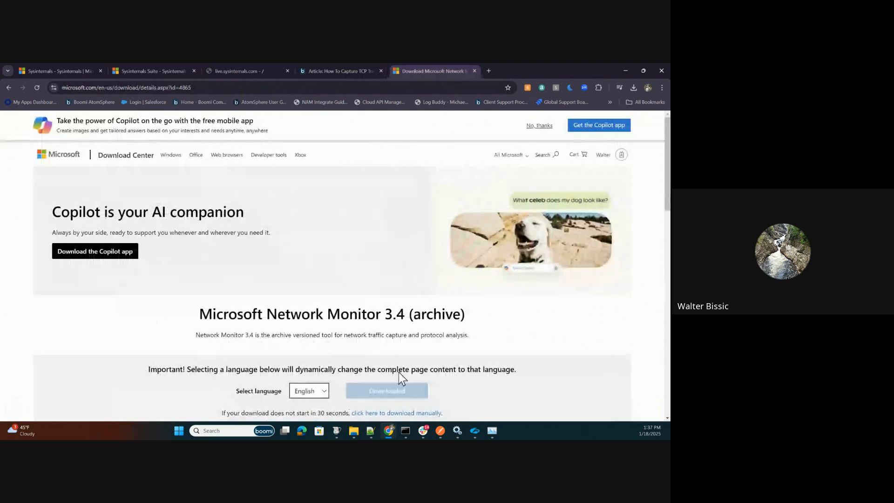
{"action": "left_click", "coordinate": [238, 432]}
{"action": "type", "text": "monitor"}
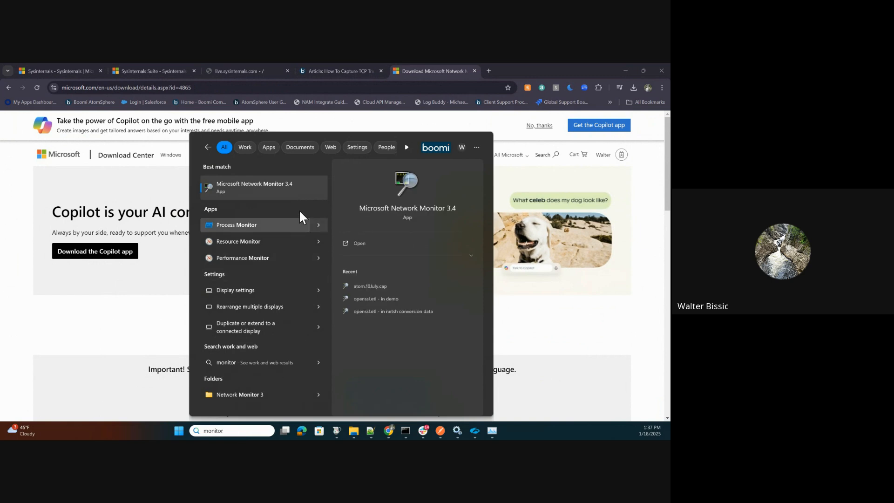
{"action": "left_click", "coordinate": [289, 185]}
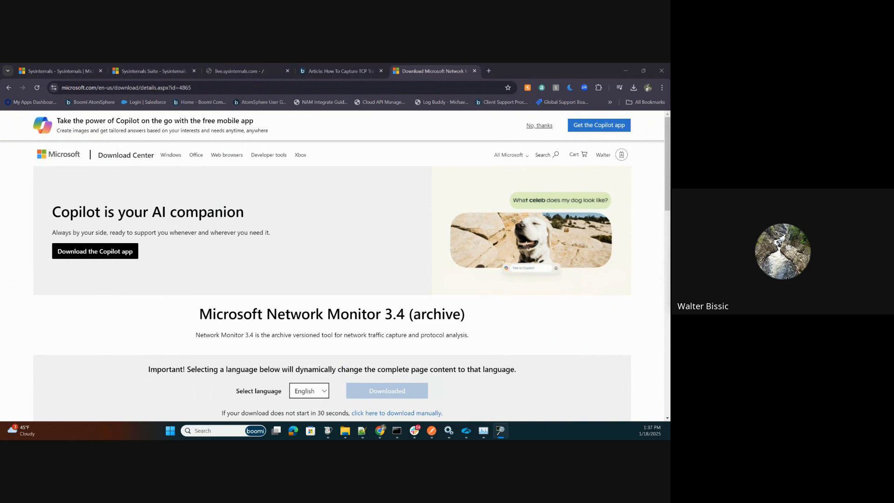
Search Windows for "monitor", launch Microsoft Network Monitor 3.4 as administrator and maximize its window
{"action": "left_click", "coordinate": [236, 426]}
{"action": "type", "text": "monitor"}
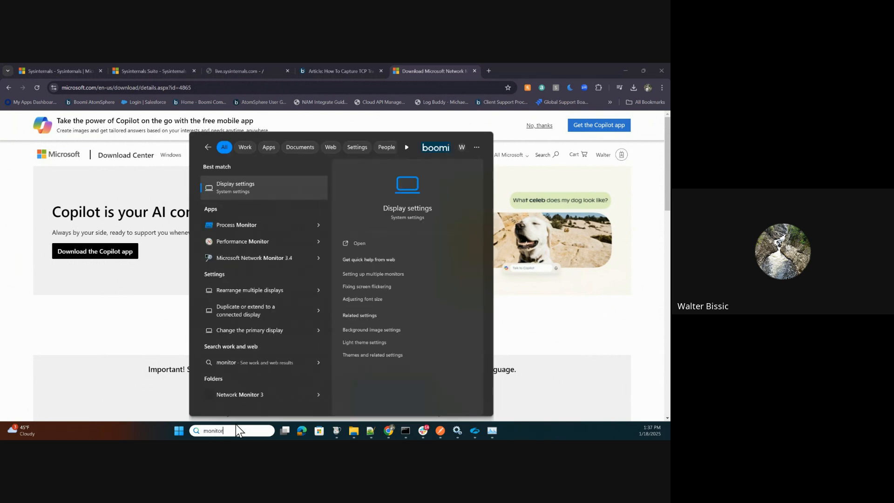
{"action": "right_click", "coordinate": [243, 256]}
{"action": "left_click", "coordinate": [257, 264]}
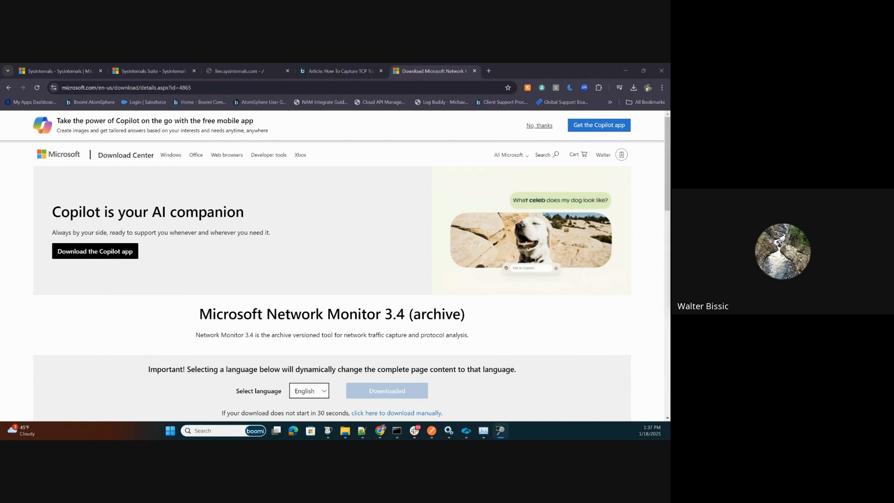
{"action": "left_click_drag", "start_coordinate": [315, 169], "coordinate": [258, 63]}
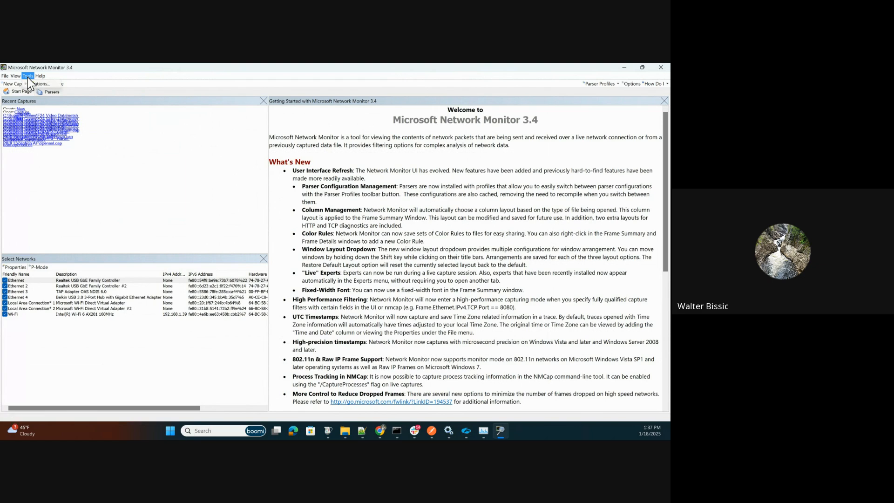
{"action": "left_click", "coordinate": [5, 77]}
{"action": "left_click", "coordinate": [5, 76]}
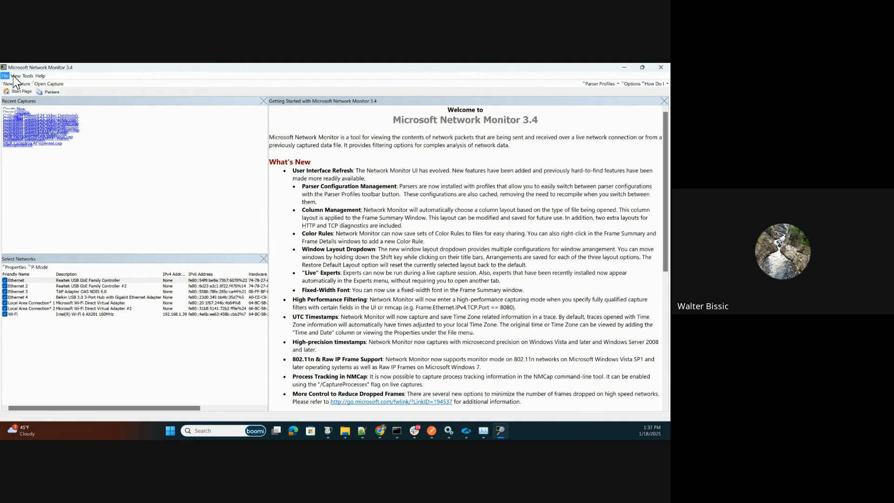
{"action": "left_click", "coordinate": [16, 76]}
{"action": "left_click", "coordinate": [15, 76]}
{"action": "left_click", "coordinate": [40, 75]}
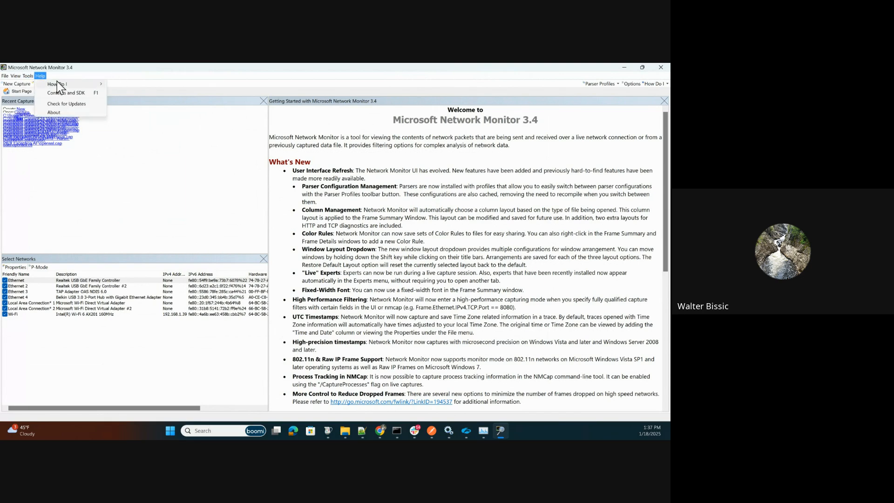
{"action": "left_click", "coordinate": [99, 65]}
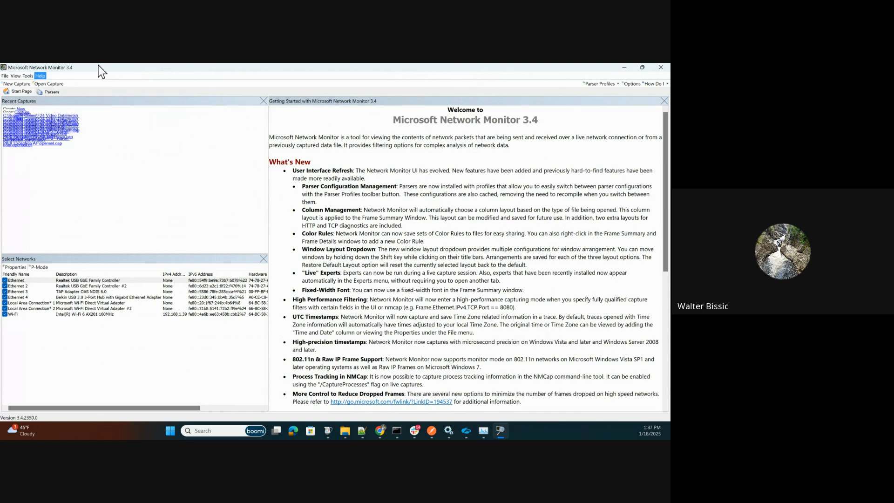
Create a new capture and load the most recent "Show traffic To or From a specific IPv4 address" display filter from the filter history
{"action": "left_click", "coordinate": [18, 111]}
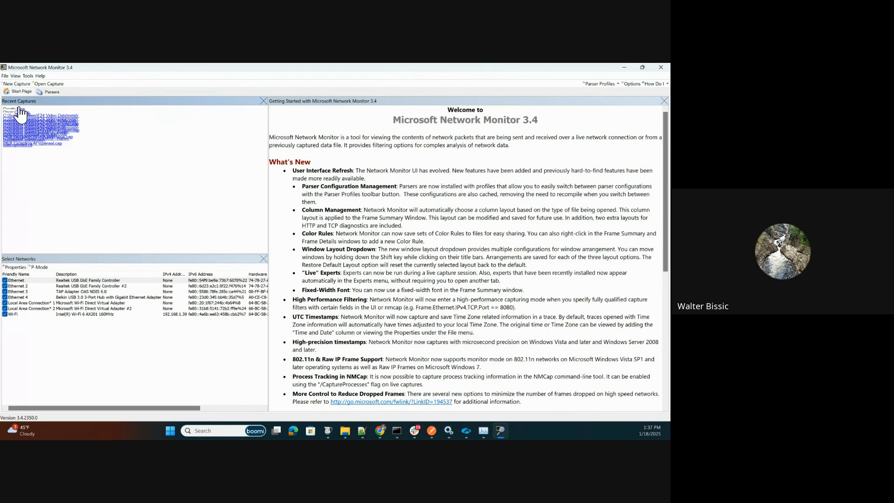
{"action": "left_click", "coordinate": [23, 116]}
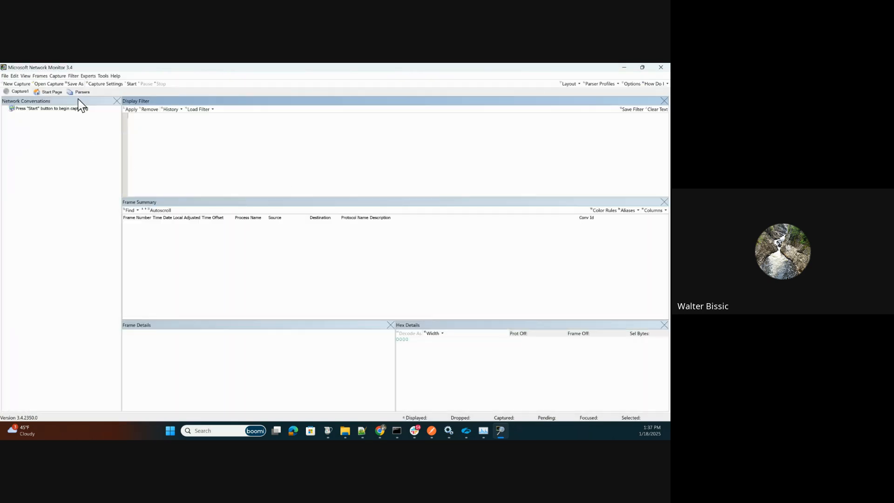
{"action": "left_click", "coordinate": [159, 162]}
{"action": "left_click", "coordinate": [171, 110]}
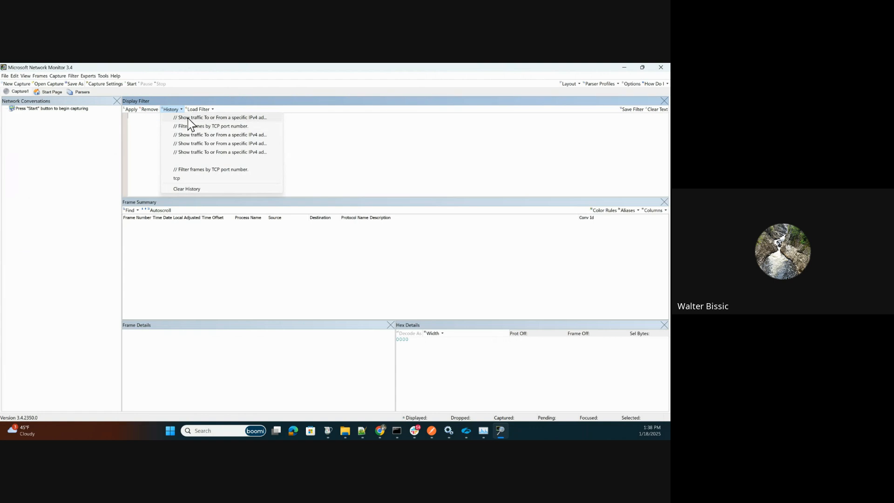
{"action": "left_click", "coordinate": [213, 118]}
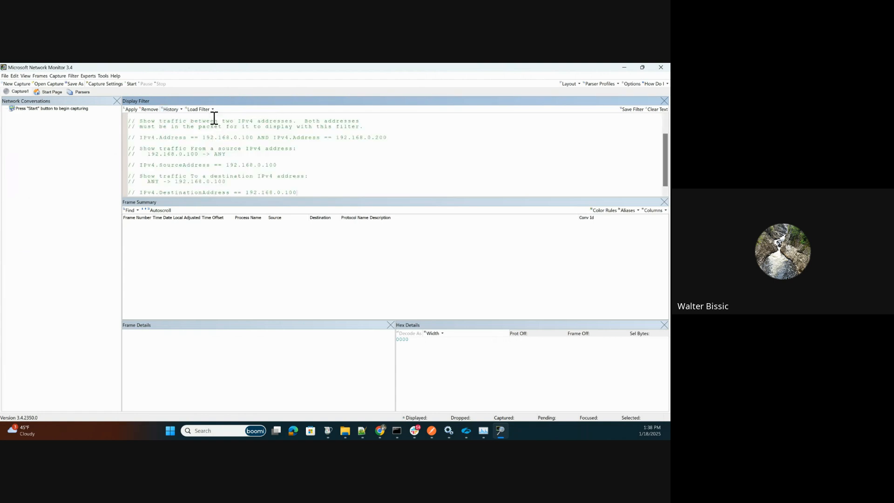
{"action": "scroll", "coordinate": [359, 140], "scroll_direction": "up", "scroll_amount": 2}
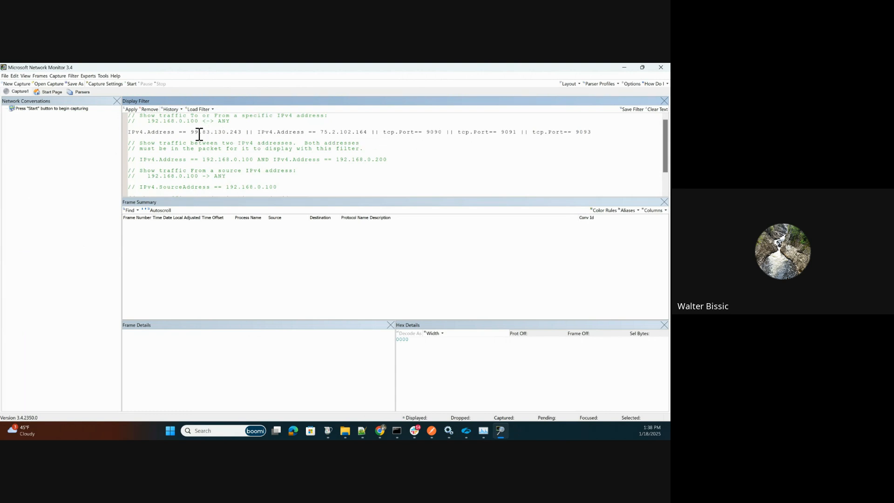
Review and apply the display filter for IPv4 addresses 99.83.130.243 and 75.2.102.164 and TCP ports 9090, 9091 and 9093
{"action": "left_click_drag", "start_coordinate": [192, 132], "coordinate": [234, 132]}
{"action": "left_click_drag", "start_coordinate": [320, 132], "coordinate": [364, 132]}
{"action": "left_click_drag", "start_coordinate": [128, 132], "coordinate": [513, 131]}
{"action": "left_click", "coordinate": [523, 132]}
{"action": "left_click", "coordinate": [132, 108]}
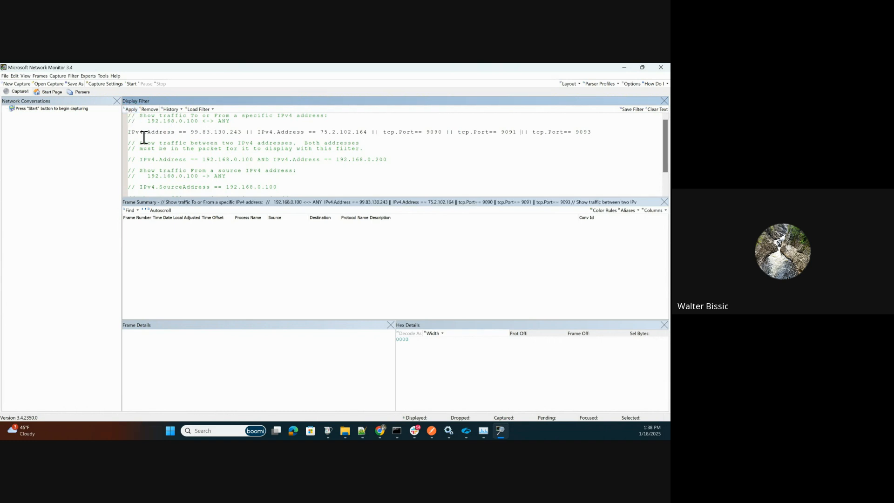
Start the filtered capture, close the Display Filter pane and enlarge the Frame Summary area
{"action": "left_click", "coordinate": [131, 85]}
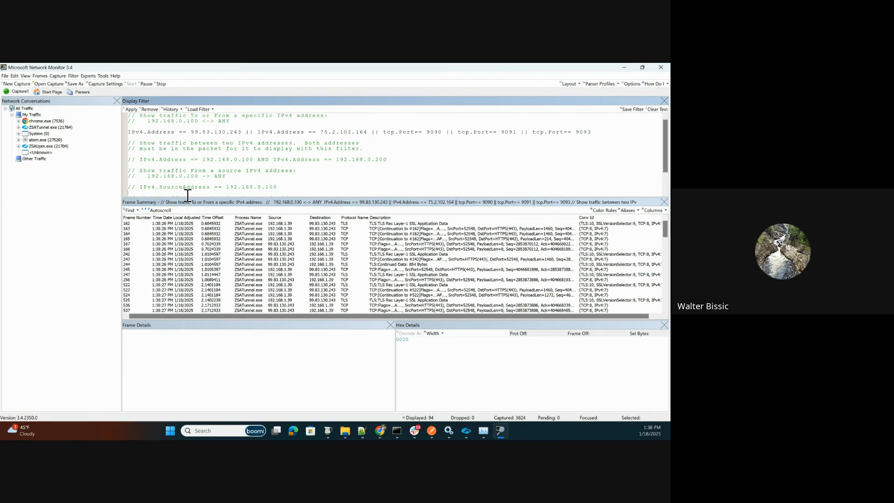
{"action": "left_click_drag", "start_coordinate": [187, 196], "coordinate": [191, 115]}
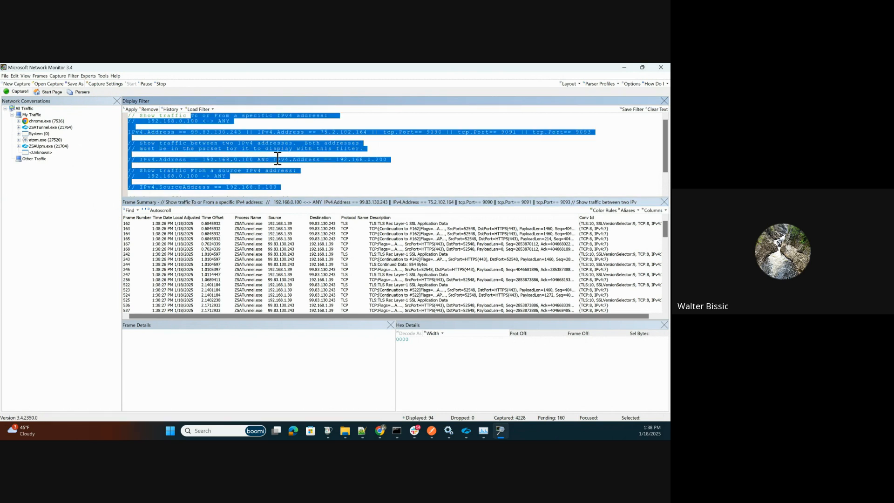
{"action": "left_click", "coordinate": [377, 196]}
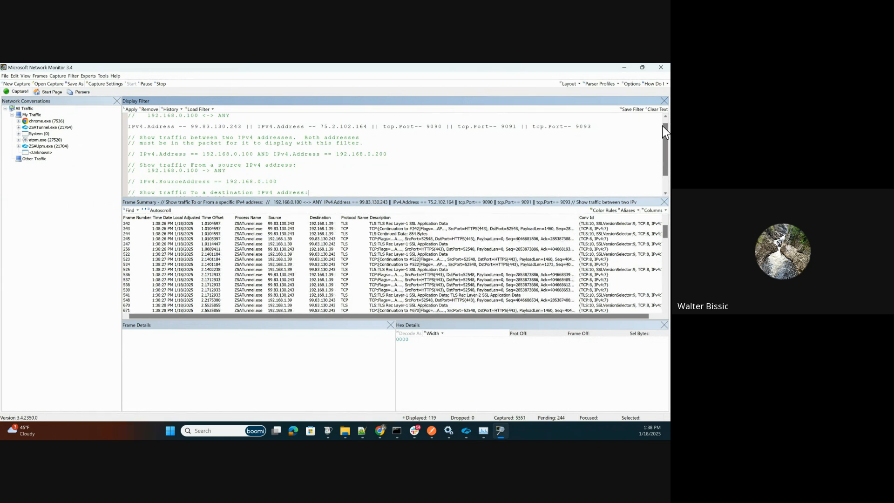
{"action": "left_click", "coordinate": [664, 100]}
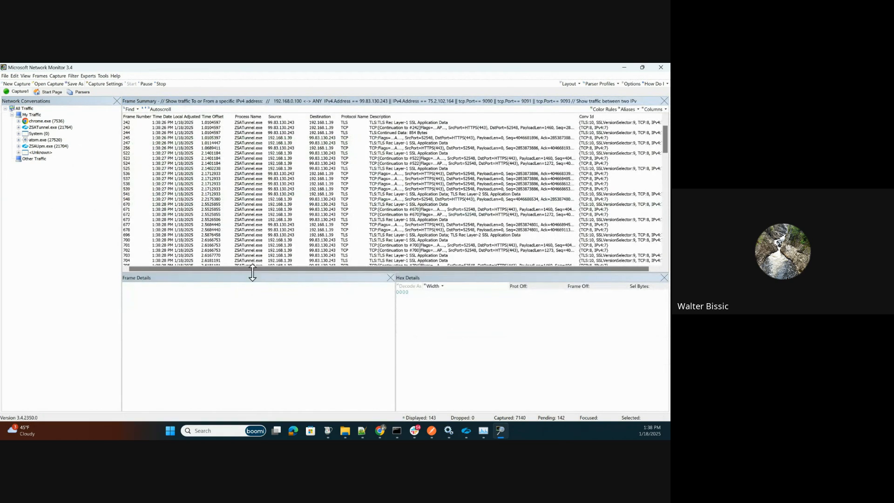
{"action": "left_click_drag", "start_coordinate": [200, 272], "coordinate": [206, 319]}
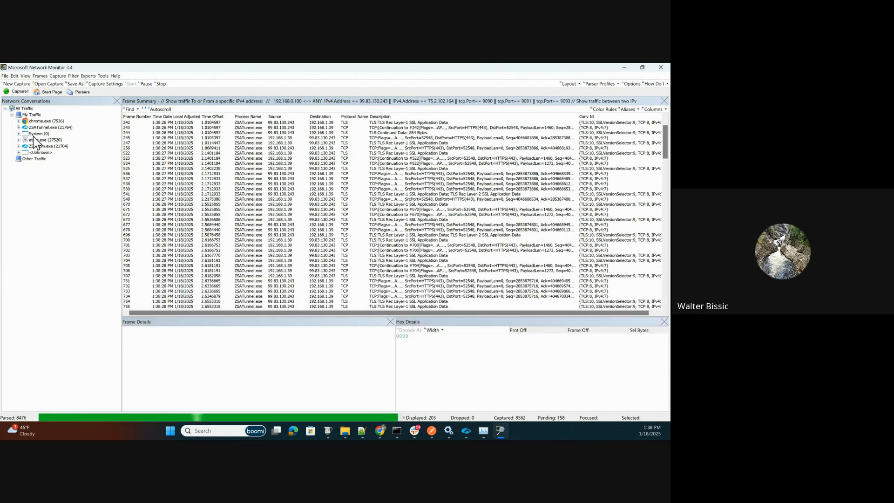
Expand the atom.exe conversations with 99.83.130.243 and show only the TLS frames of the TCP conversation 27820 - 443
{"action": "left_click", "coordinate": [19, 140]}
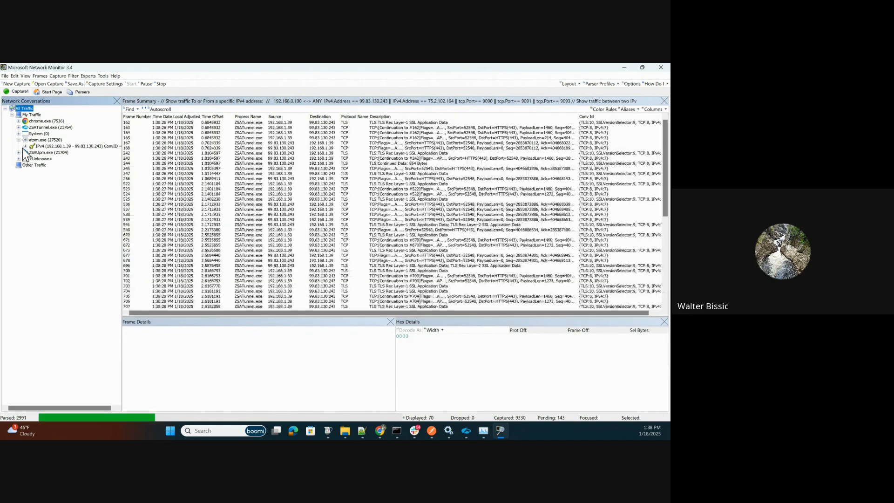
{"action": "left_click", "coordinate": [25, 146]}
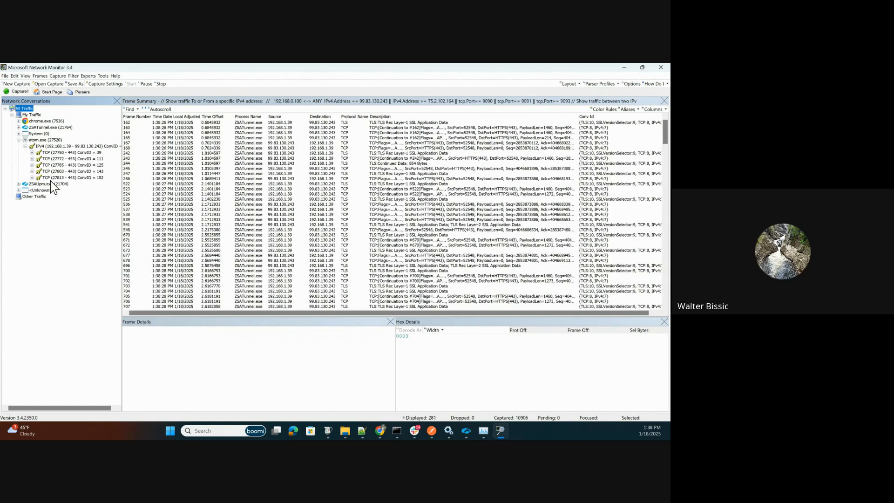
{"action": "left_click", "coordinate": [91, 184]}
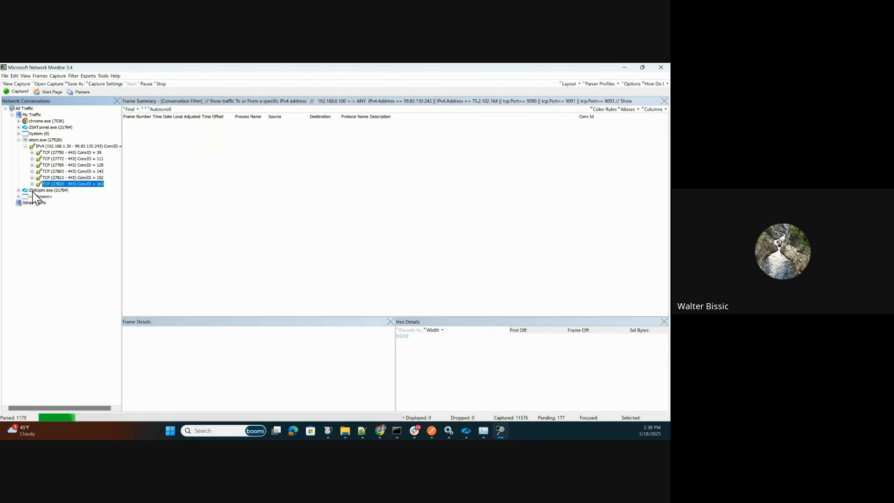
{"action": "left_click", "coordinate": [32, 185]}
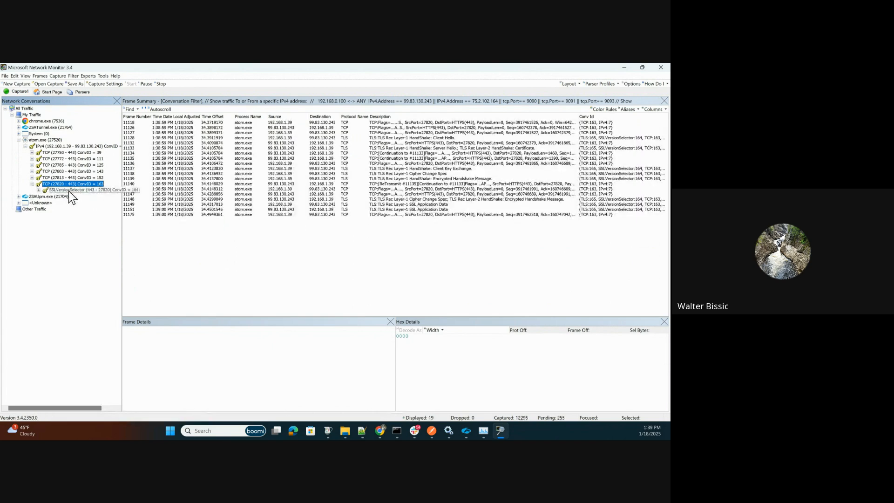
{"action": "left_click", "coordinate": [68, 191]}
{"action": "left_click", "coordinate": [38, 191]}
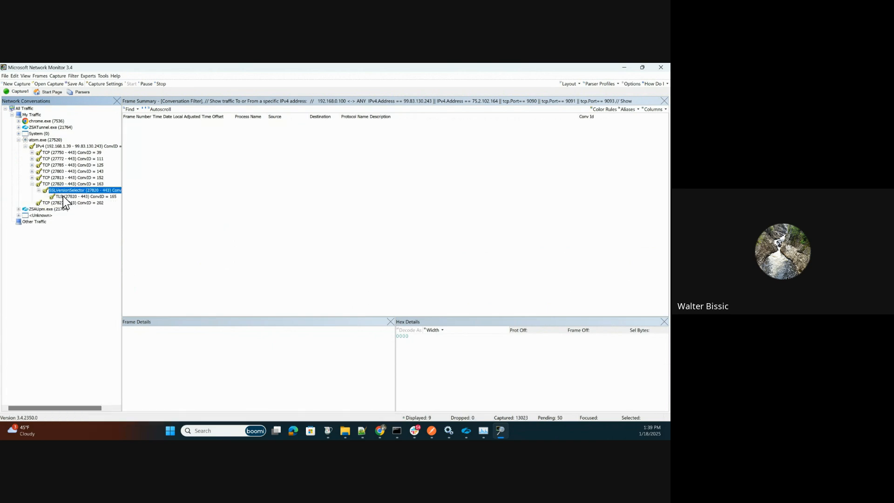
{"action": "left_click", "coordinate": [63, 197]}
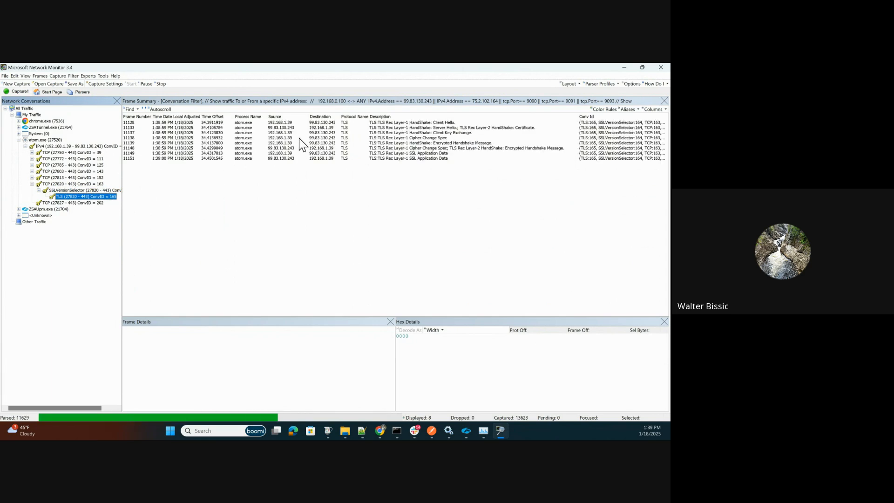
Open the Client Hello frame, enlarge its Frame Details pane and expand the TLS record down to the ClientHello entry
{"action": "left_click", "coordinate": [424, 123]}
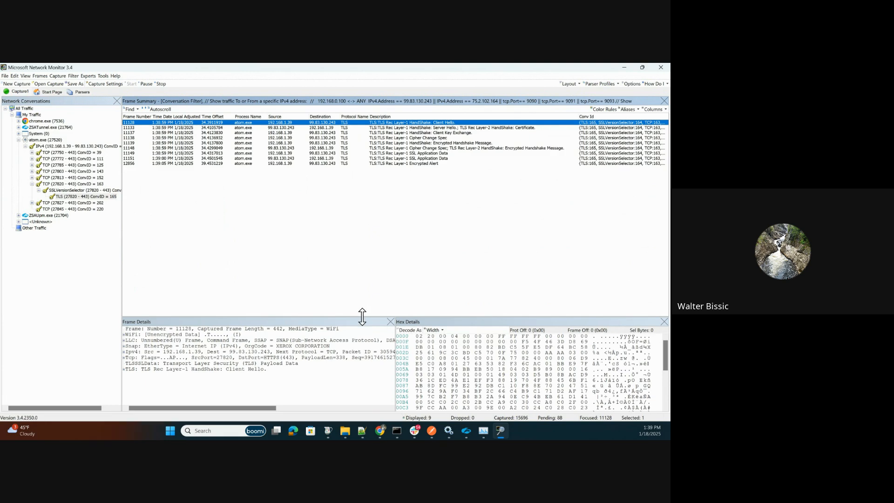
{"action": "left_click_drag", "start_coordinate": [362, 313], "coordinate": [375, 232]}
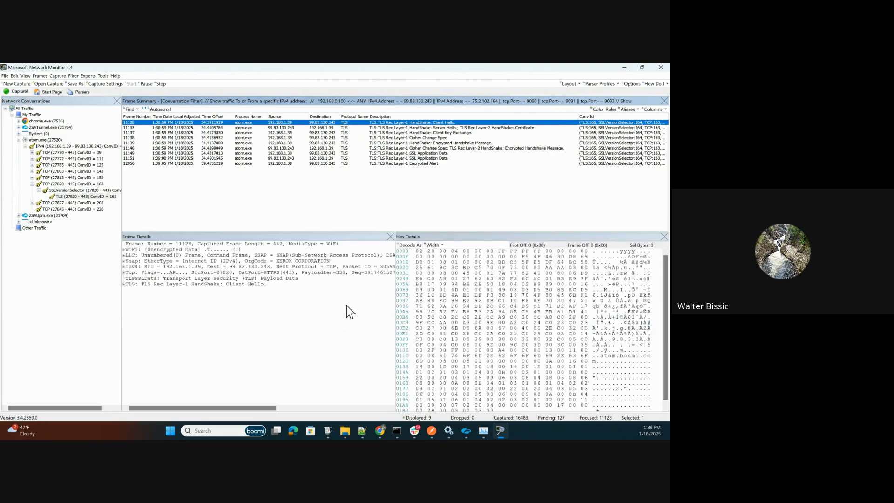
{"action": "left_click", "coordinate": [125, 284]}
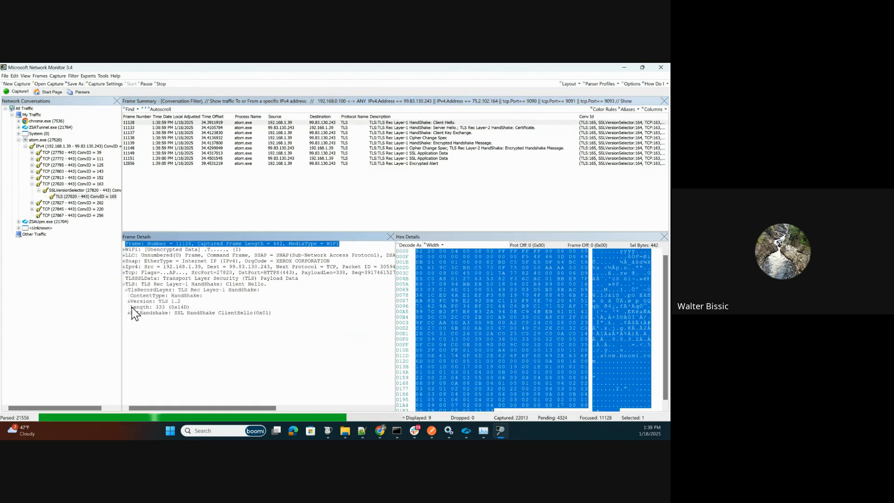
{"action": "left_click", "coordinate": [135, 312]}
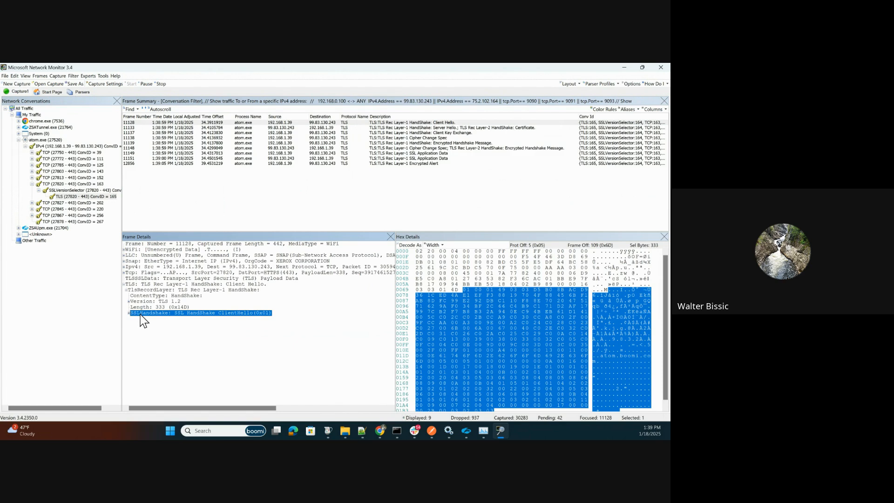
{"action": "double_click", "coordinate": [140, 314]}
{"action": "left_click", "coordinate": [145, 331]}
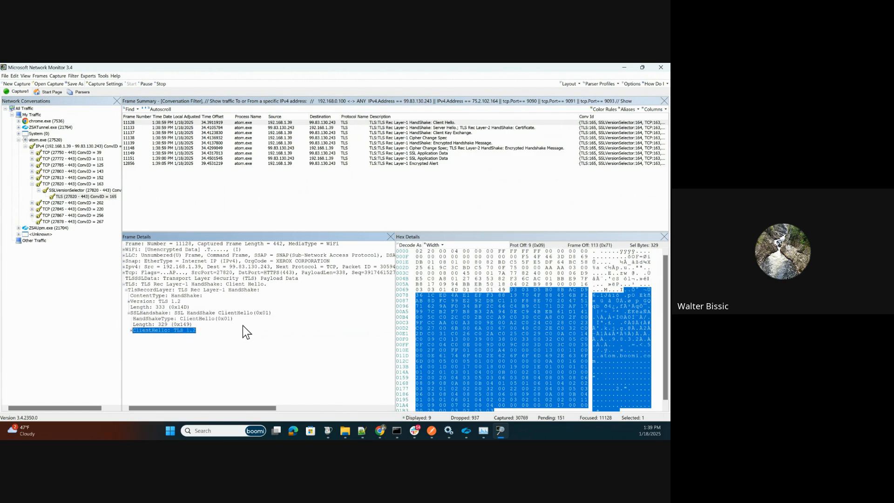
Expand the ClientHello entry and examine its offered TLS cipher suites and Server Name extension
{"action": "left_click", "coordinate": [131, 331]}
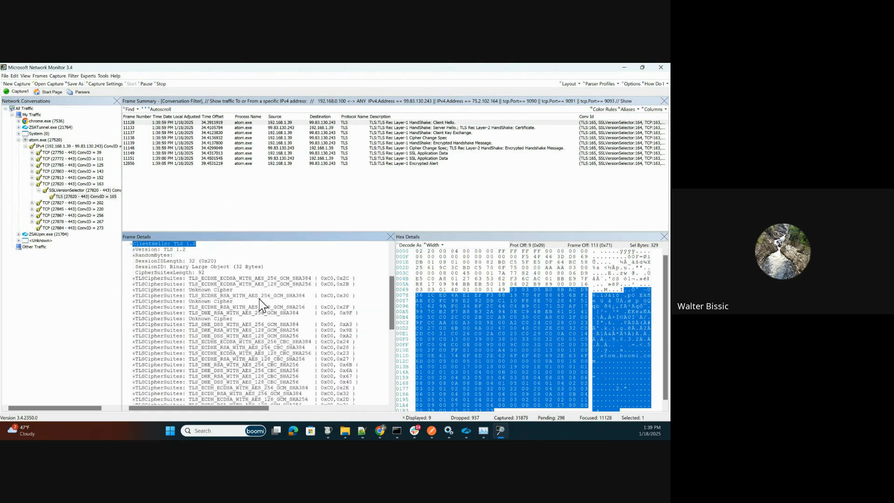
{"action": "scroll", "coordinate": [275, 314], "scroll_direction": "down", "scroll_amount": 10}
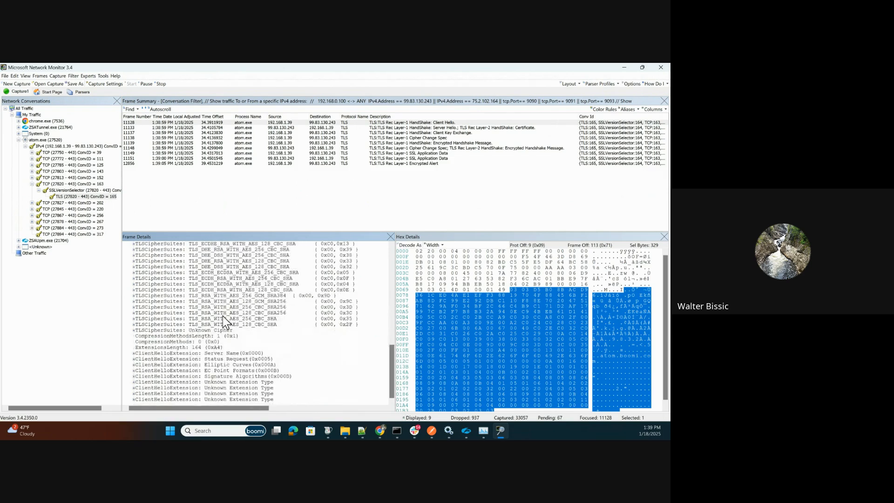
{"action": "left_click", "coordinate": [135, 353]}
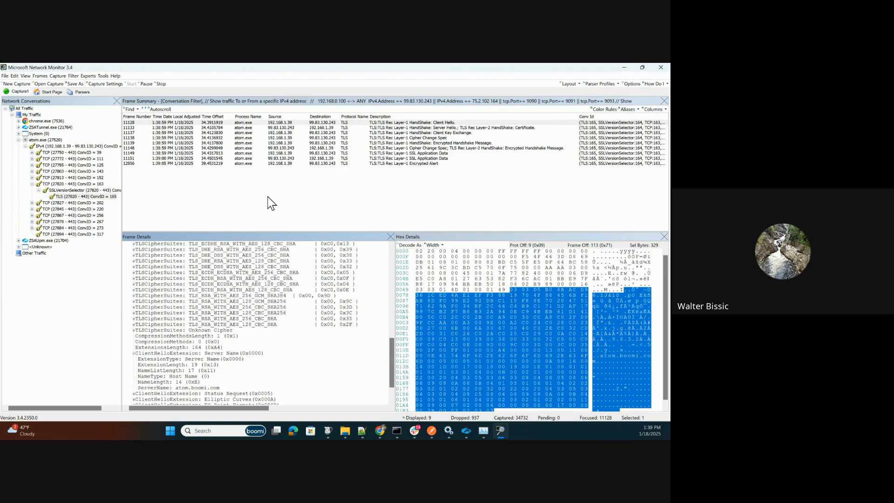
Open the Server Hello and Certificate frame and expand its Cert entry and first Certificates entry
{"action": "left_click", "coordinate": [415, 128]}
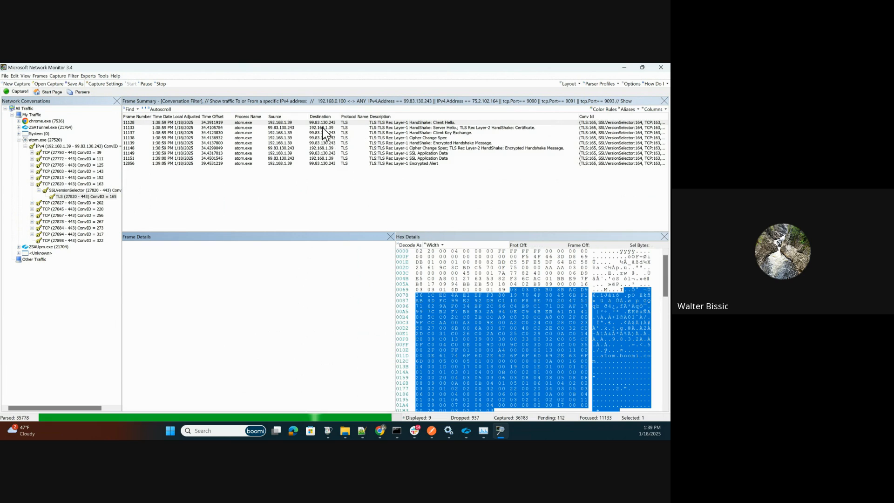
{"action": "left_click", "coordinate": [205, 127]}
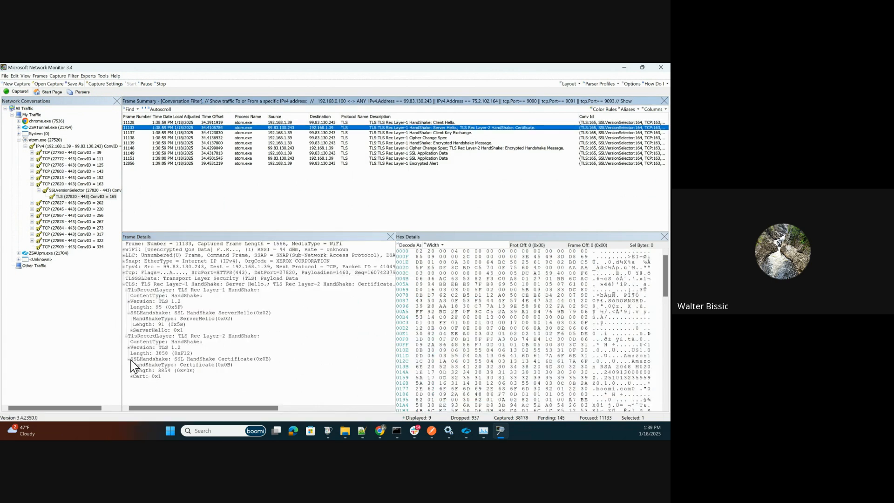
{"action": "left_click", "coordinate": [131, 376]}
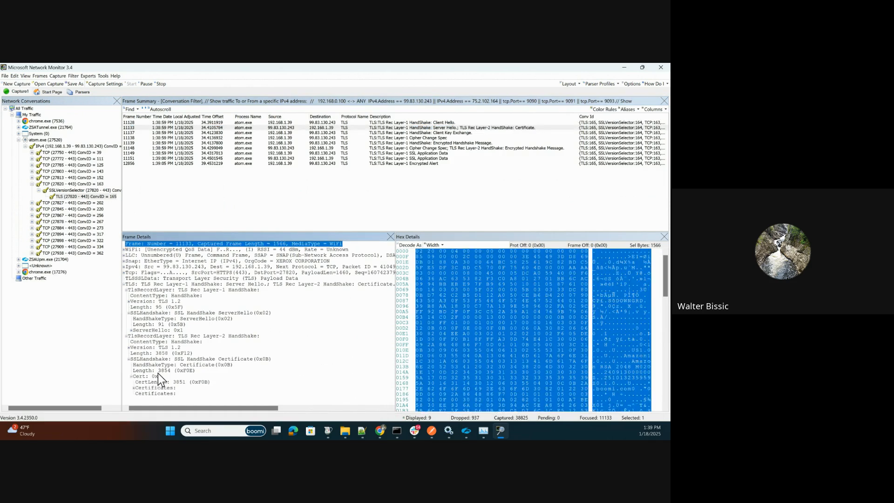
{"action": "left_click", "coordinate": [130, 389]}
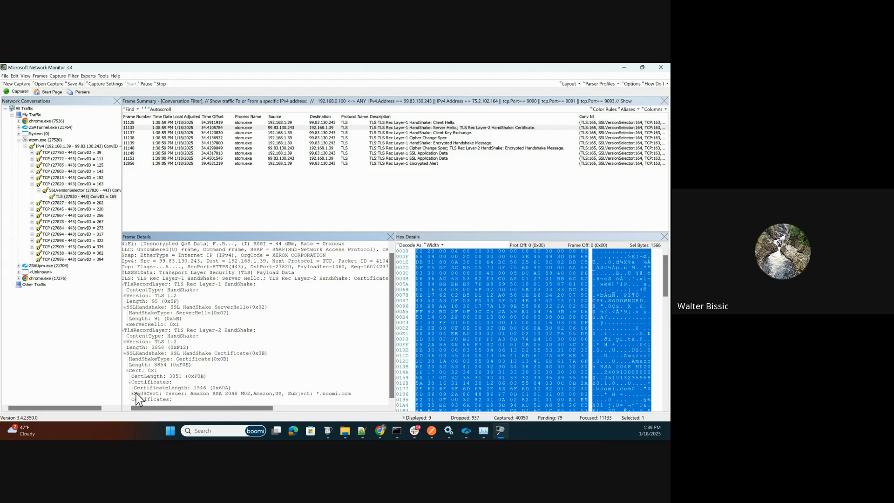
Expand the server's X509 certificate and its signature, and examine the TbsCertificate issuer and subject
{"action": "left_click", "coordinate": [135, 394]}
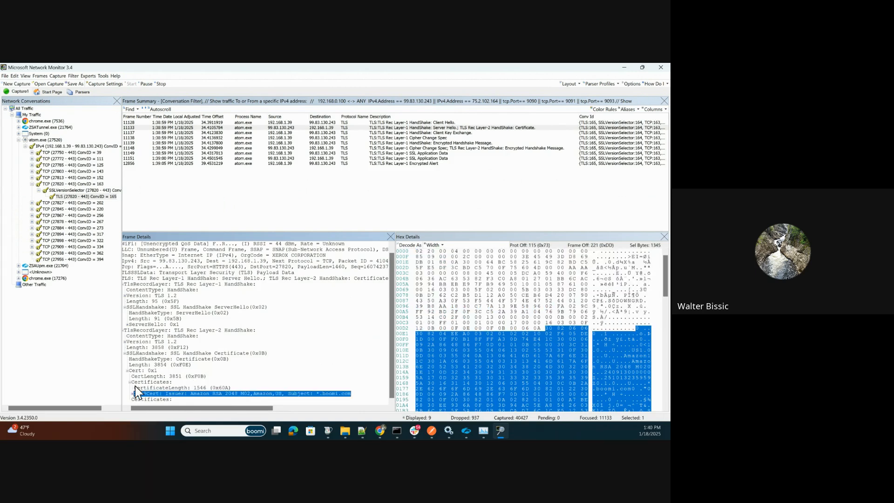
{"action": "left_click", "coordinate": [134, 394]}
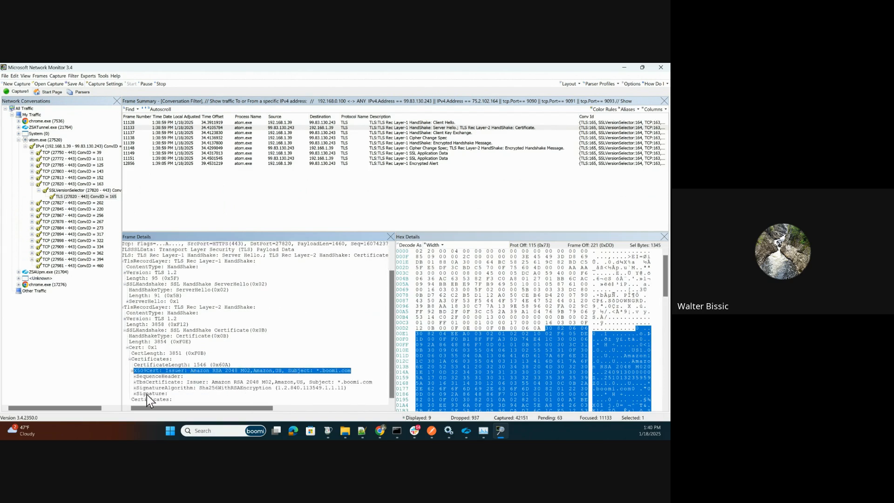
{"action": "left_click", "coordinate": [135, 393]}
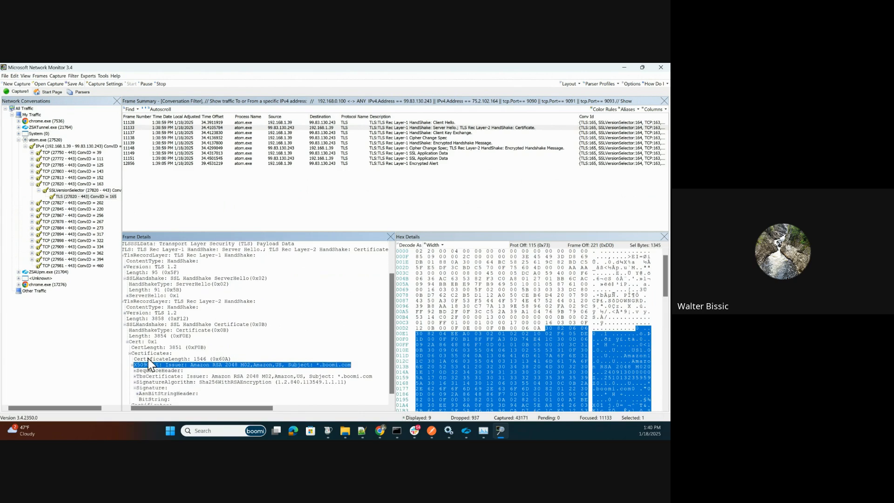
{"action": "left_click", "coordinate": [350, 377]}
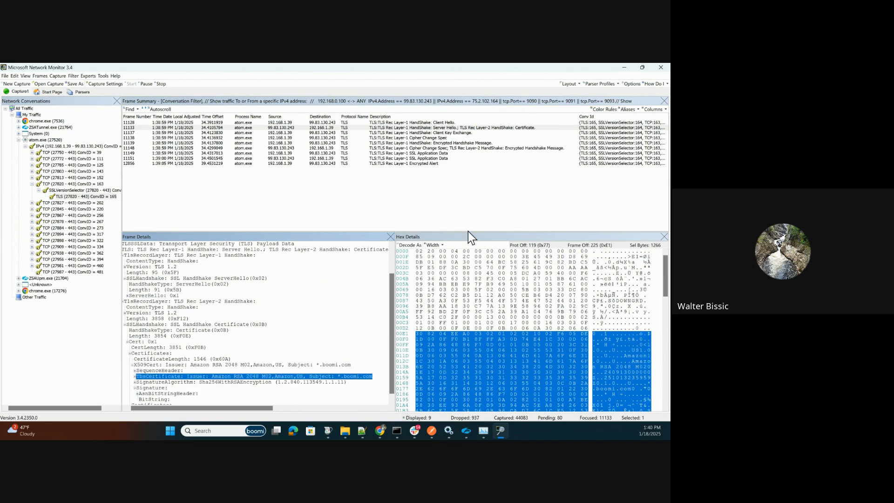